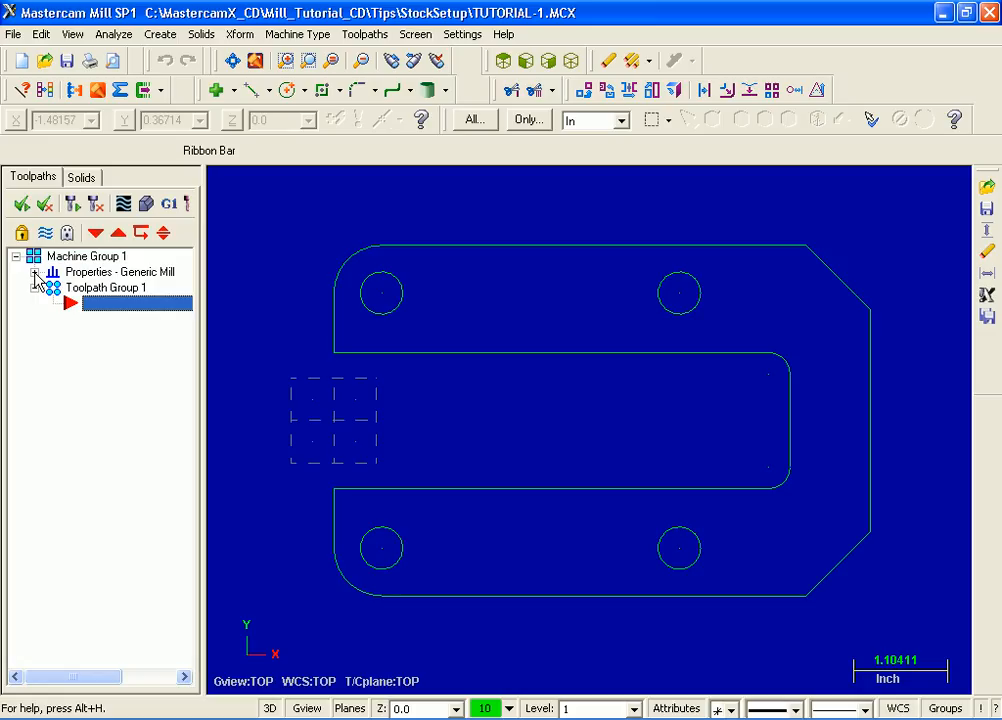
# Open the machine group's stock setup and look up the Bounding box field definition in its help
pyautogui.click(34, 273)
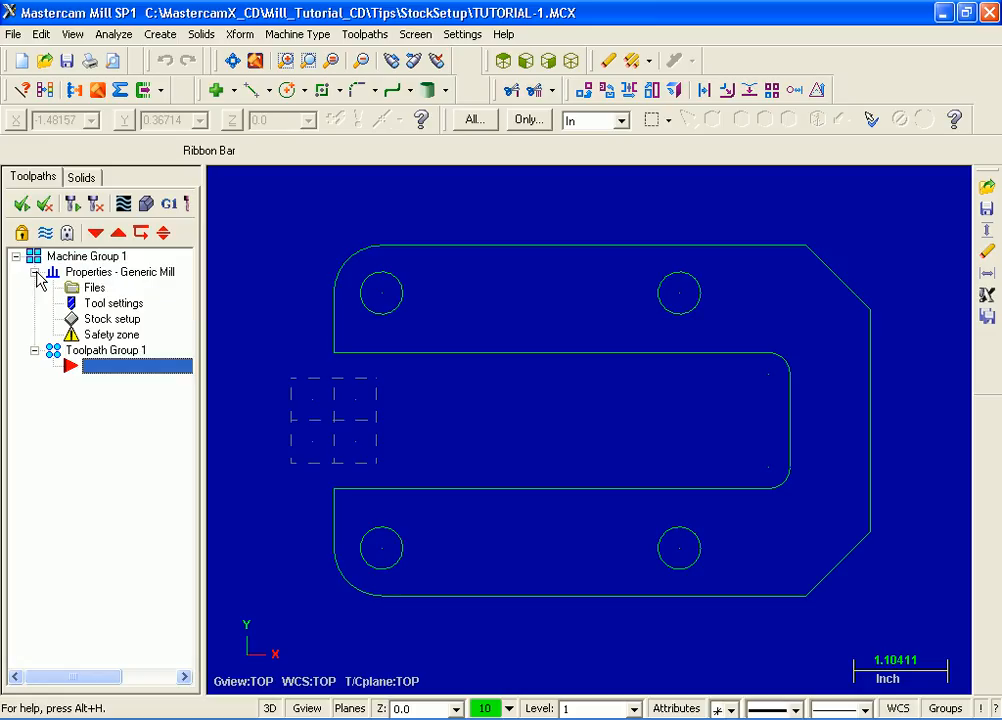
pyautogui.click(112, 319)
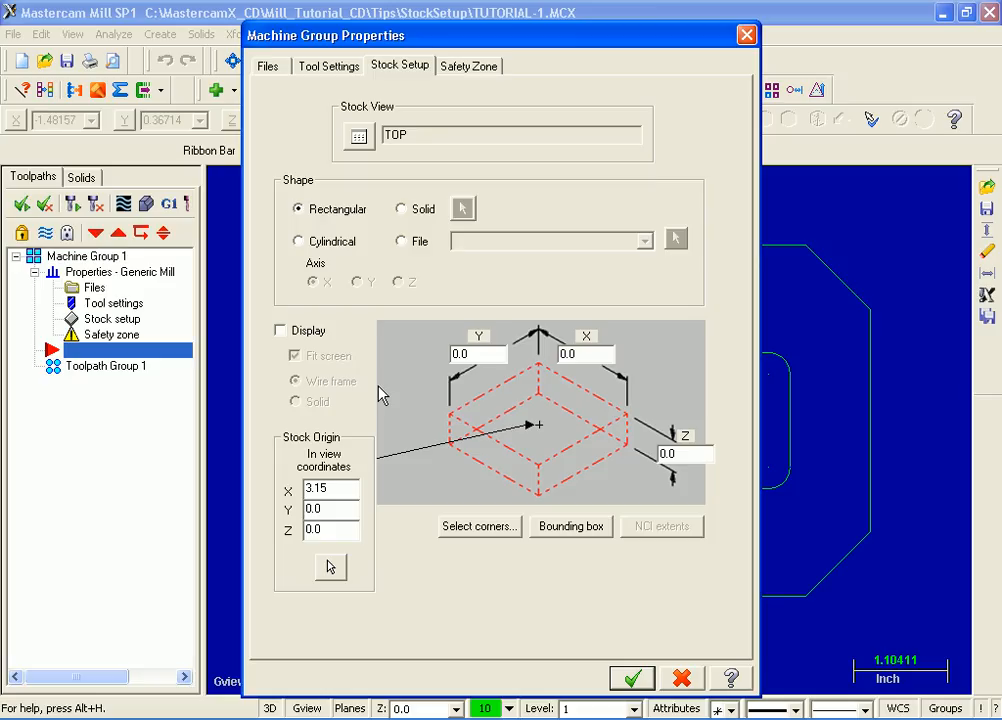
pyautogui.click(735, 682)
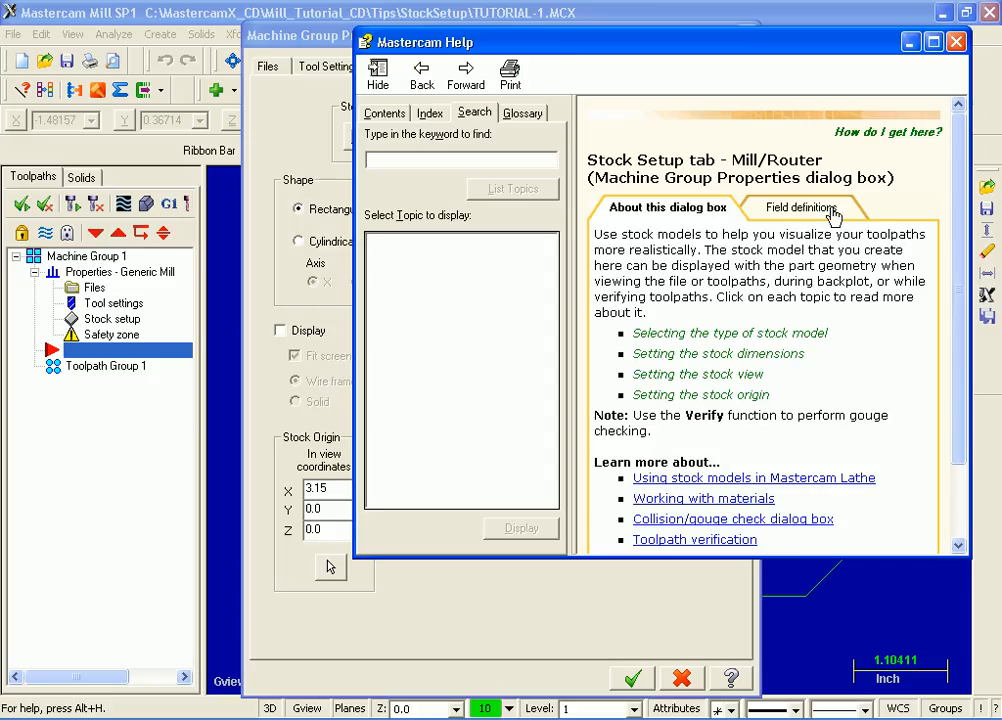
pyautogui.click(834, 214)
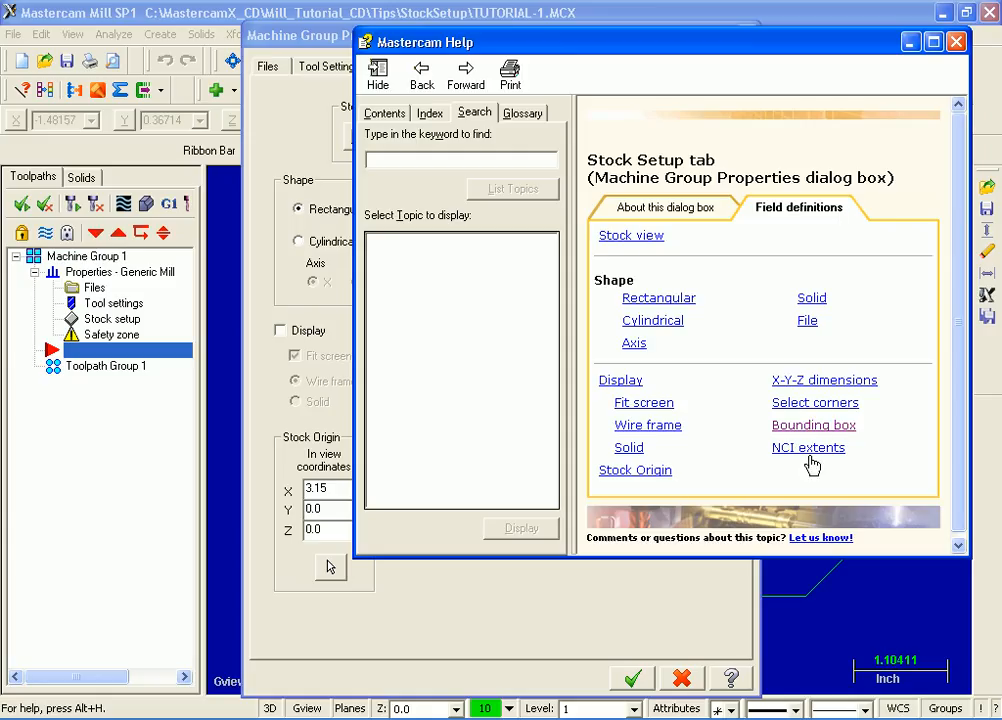
pyautogui.click(846, 430)
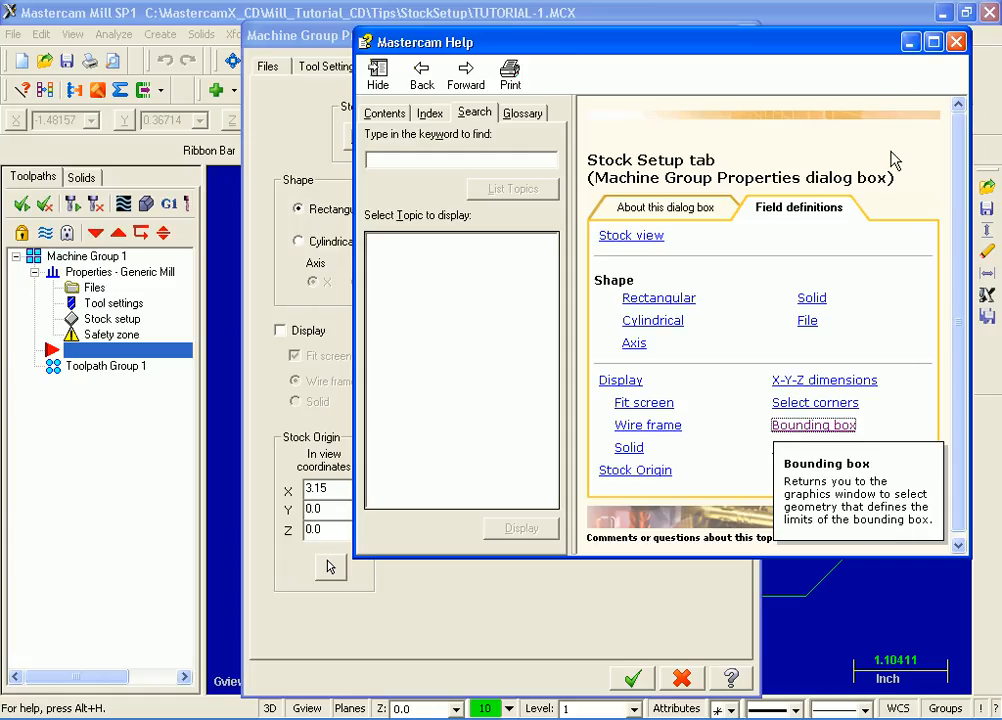
pyautogui.click(911, 43)
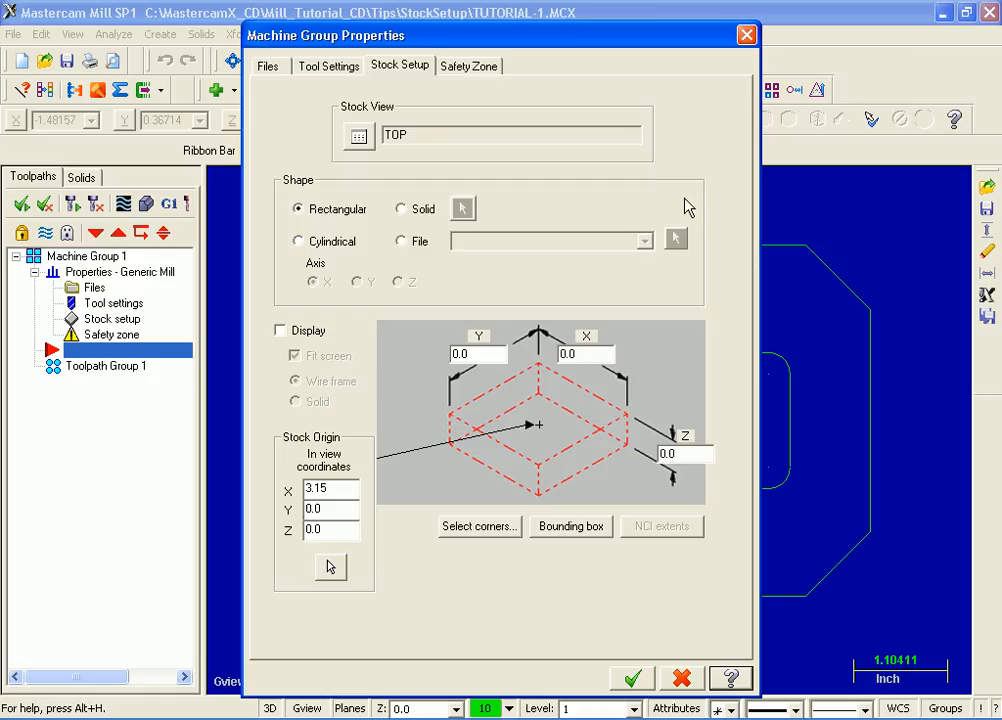
# Create the rectangular stock from a bounding box around all entities, expanded by 0.2 in X and 0.2 in Y
pyautogui.click(599, 533)
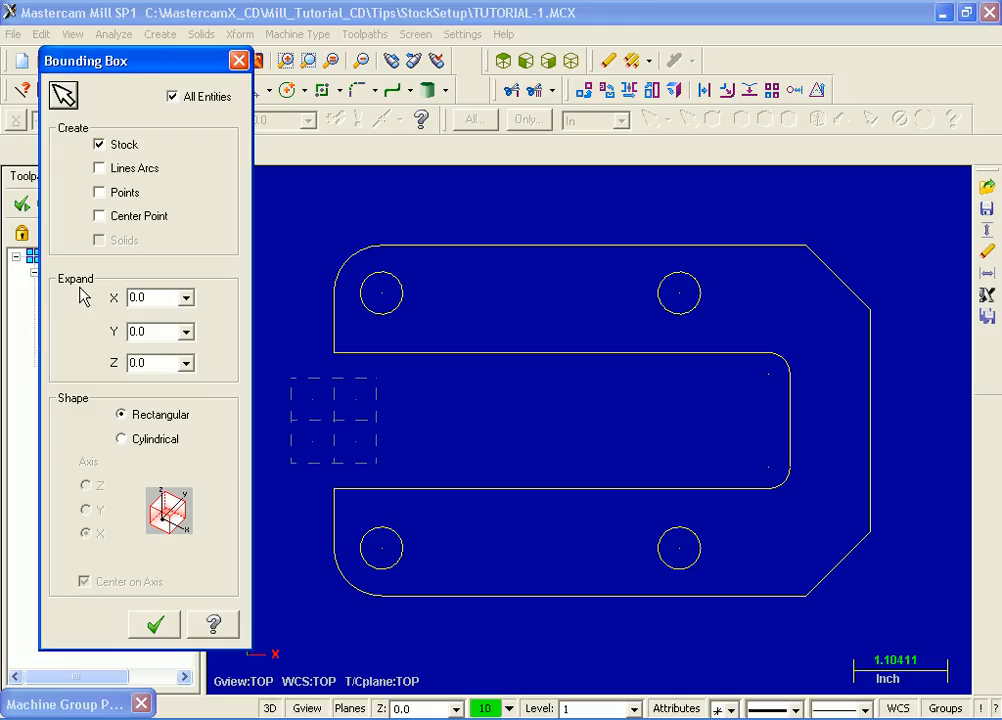
pyautogui.doubleClick(158, 298)
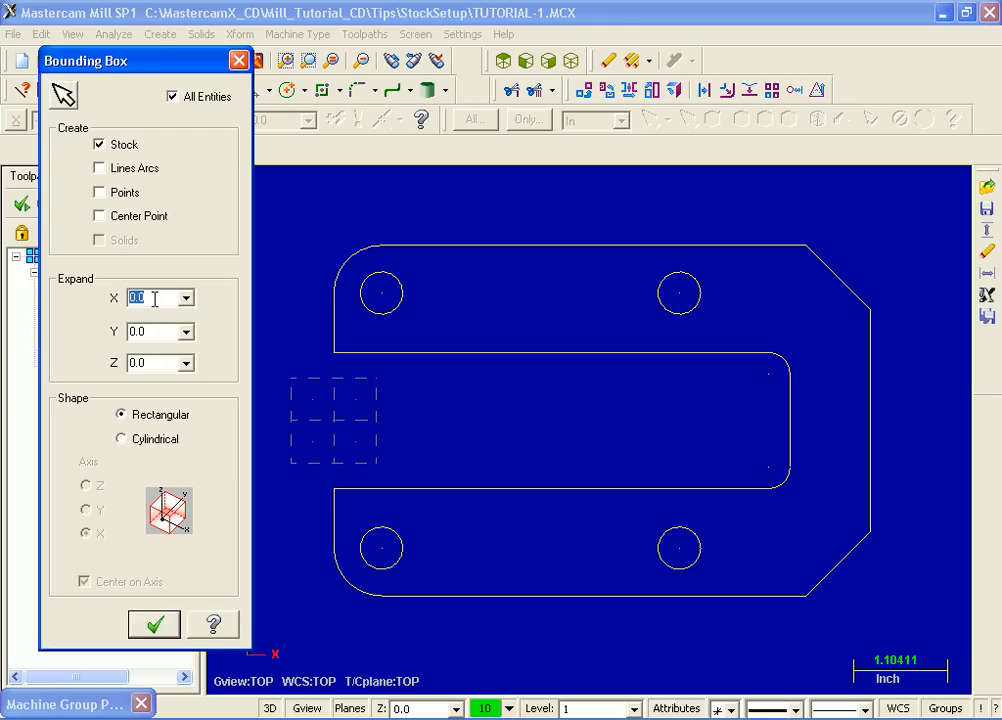
pyautogui.write('.2')
pyautogui.click(151, 333)
pyautogui.moveTo(151, 333); pyautogui.dragTo(112, 330)
pyautogui.press('BackSpace')
pyautogui.write('.2')
pyautogui.press('Tab')
pyautogui.click(158, 366)
pyautogui.click(169, 634)
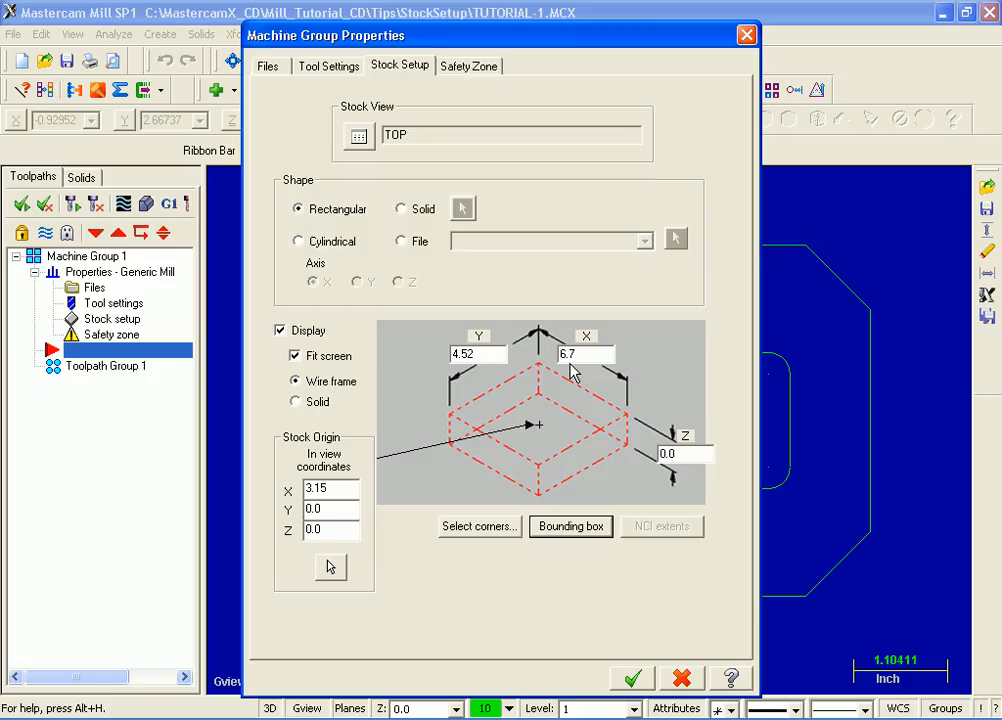
# Set the stock's Z thickness to 0.5, apply the stock setup and display the whole block in isometric view
pyautogui.doubleClick(698, 455)
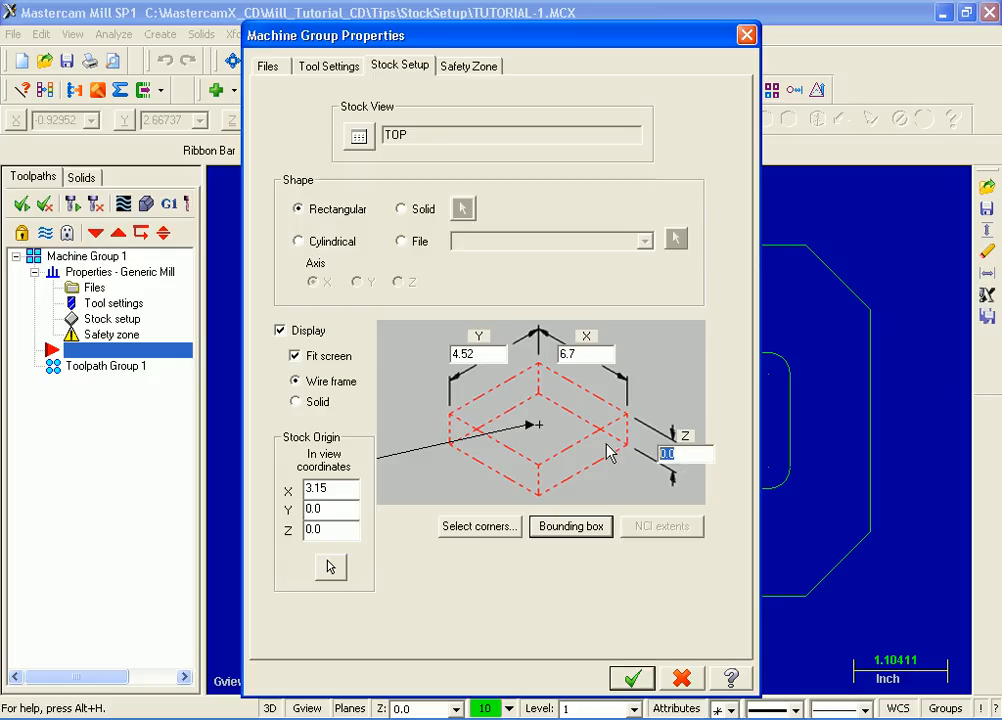
pyautogui.write('.5')
pyautogui.click(630, 681)
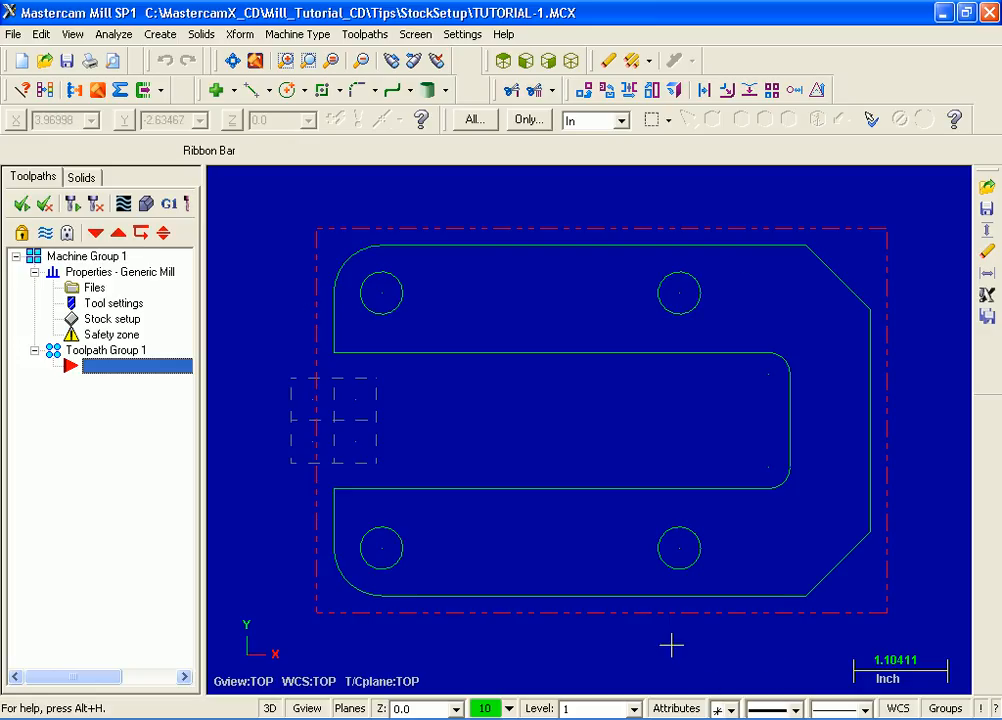
pyautogui.click(573, 61)
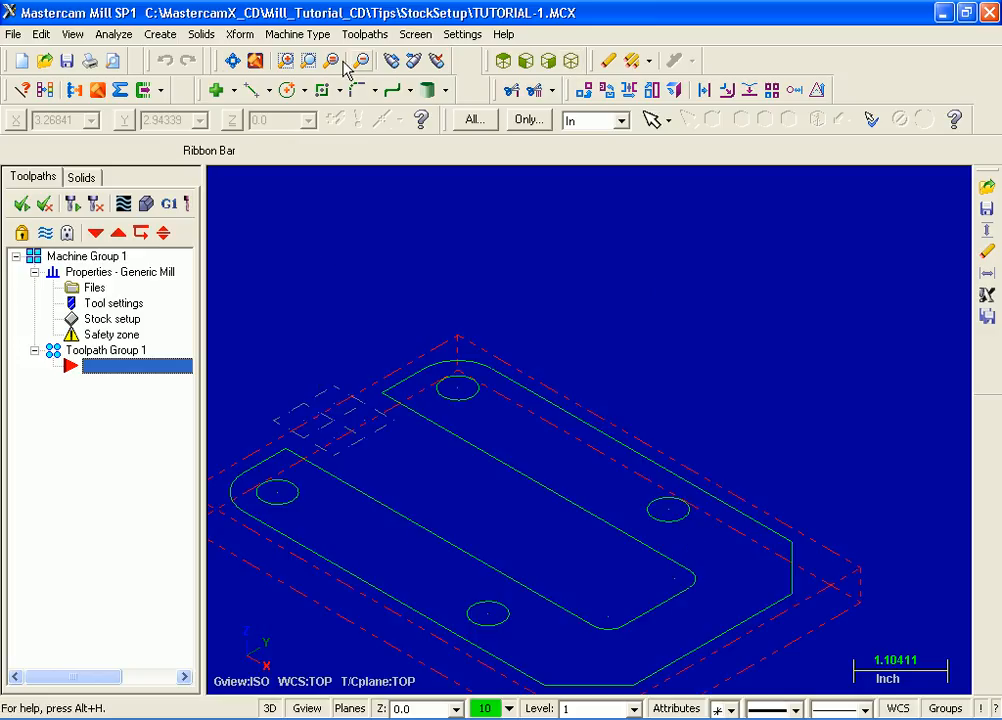
pyautogui.click(233, 61)
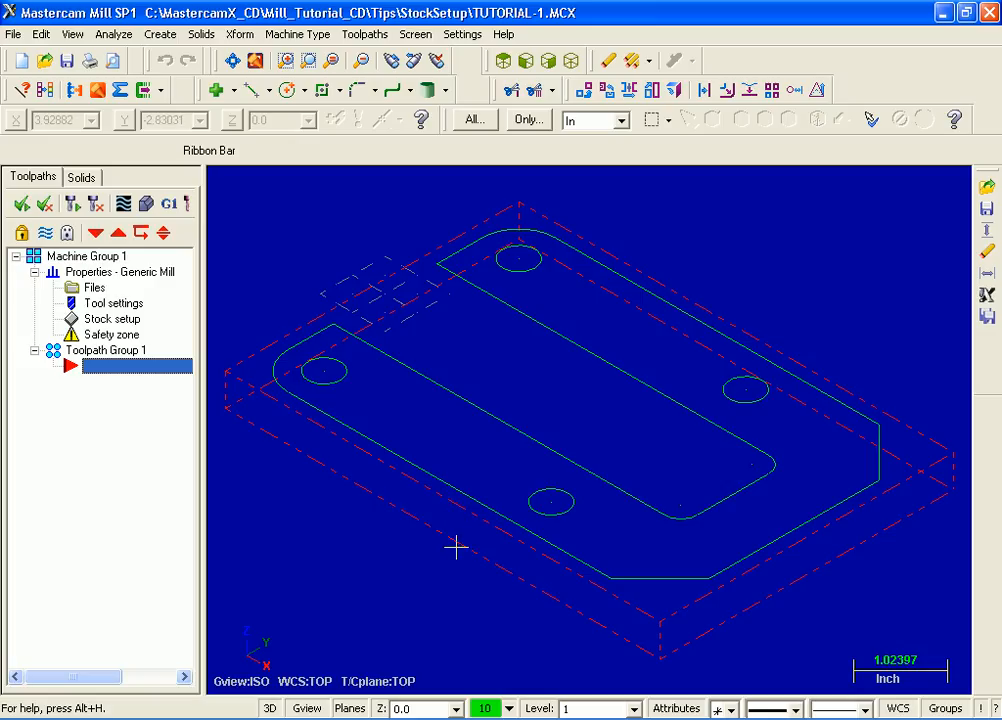
# Assign ALUMINUM inch - 6061 from the Mill - library source as the machine group's stock material
pyautogui.click(104, 320)
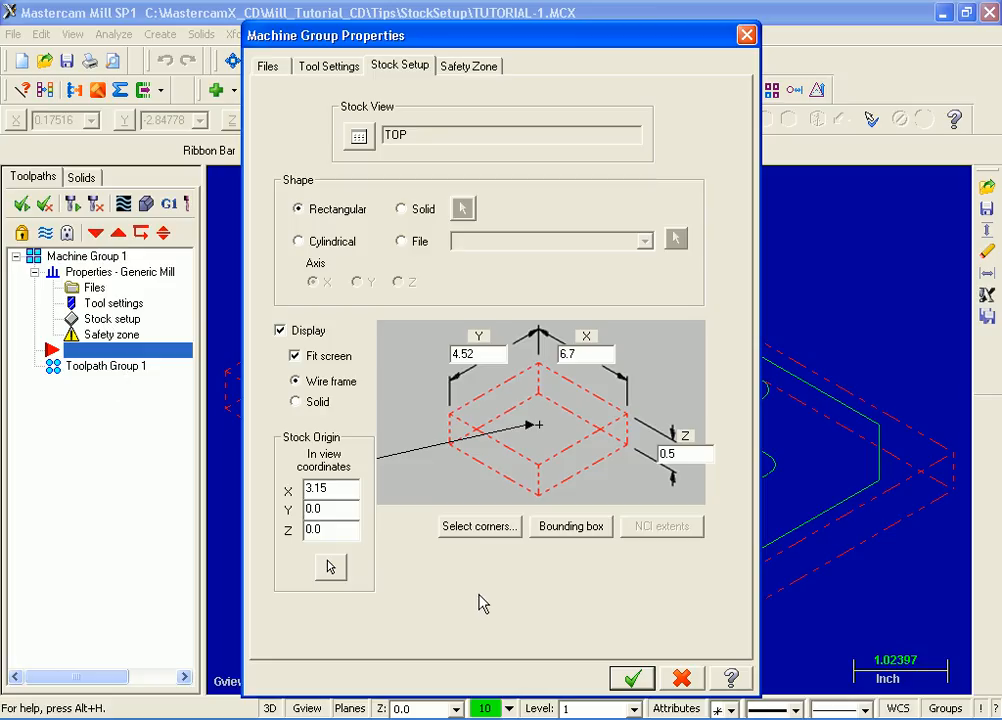
pyautogui.click(324, 72)
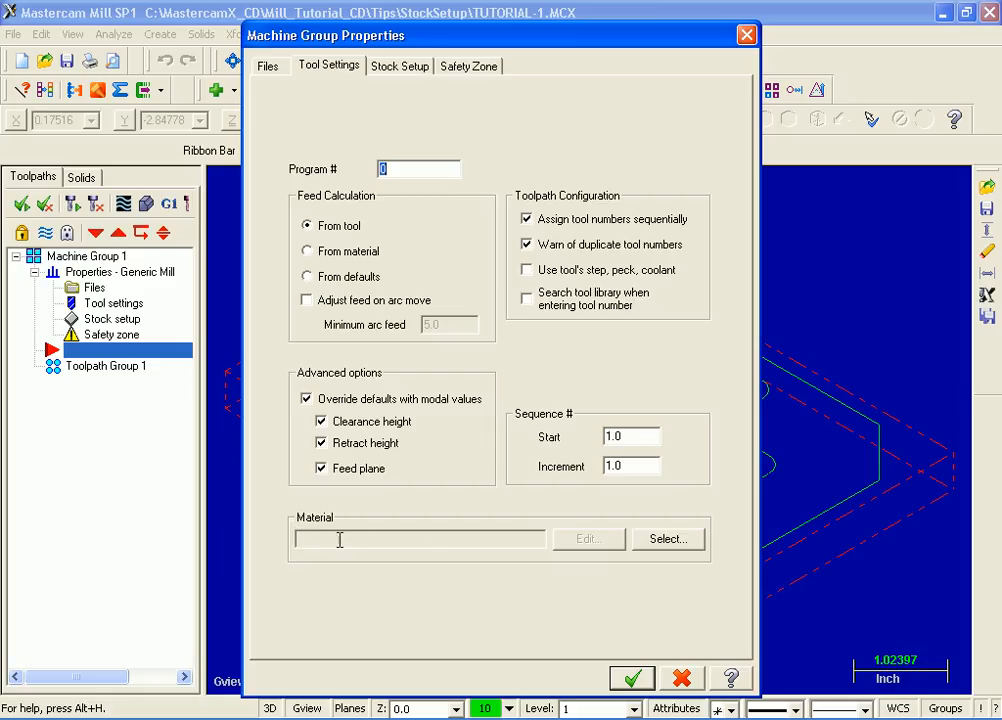
pyautogui.click(681, 546)
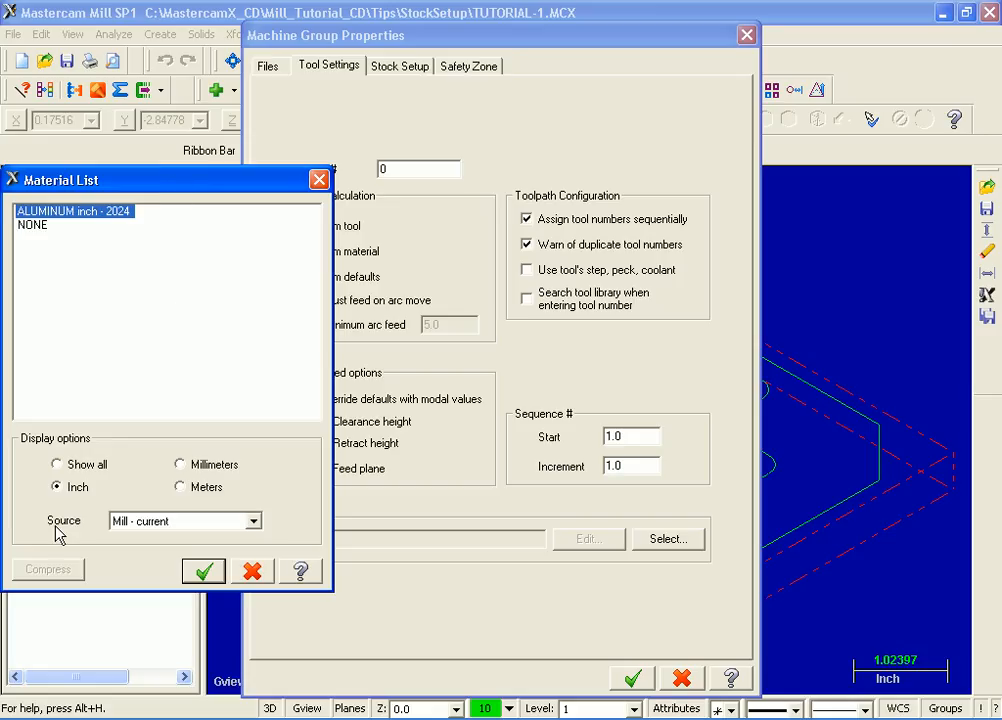
pyautogui.click(254, 521)
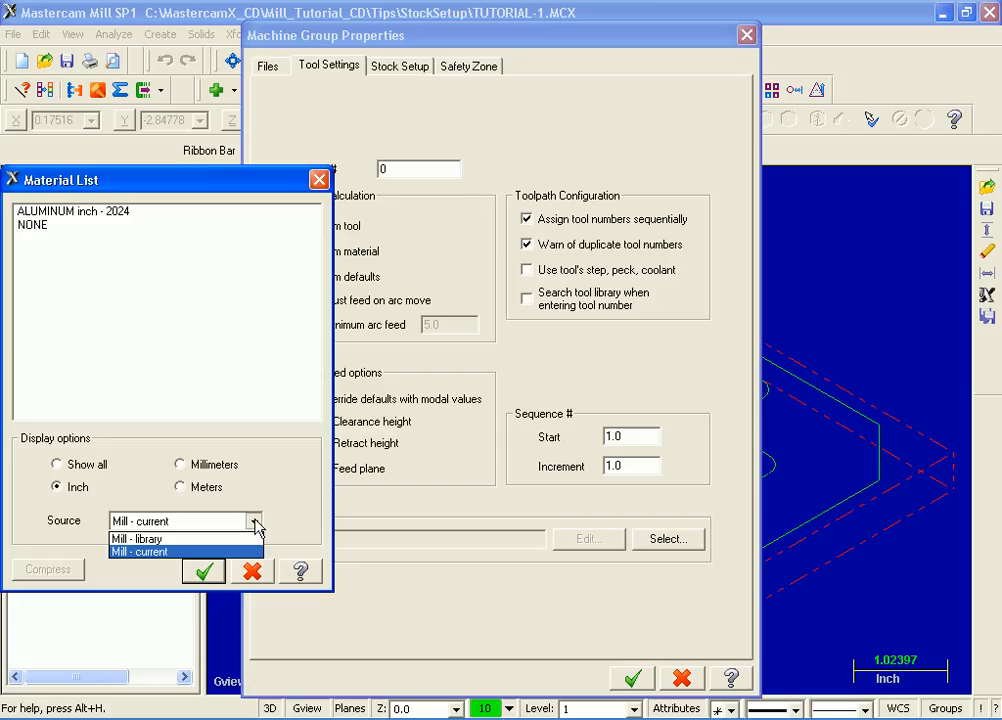
pyautogui.click(150, 539)
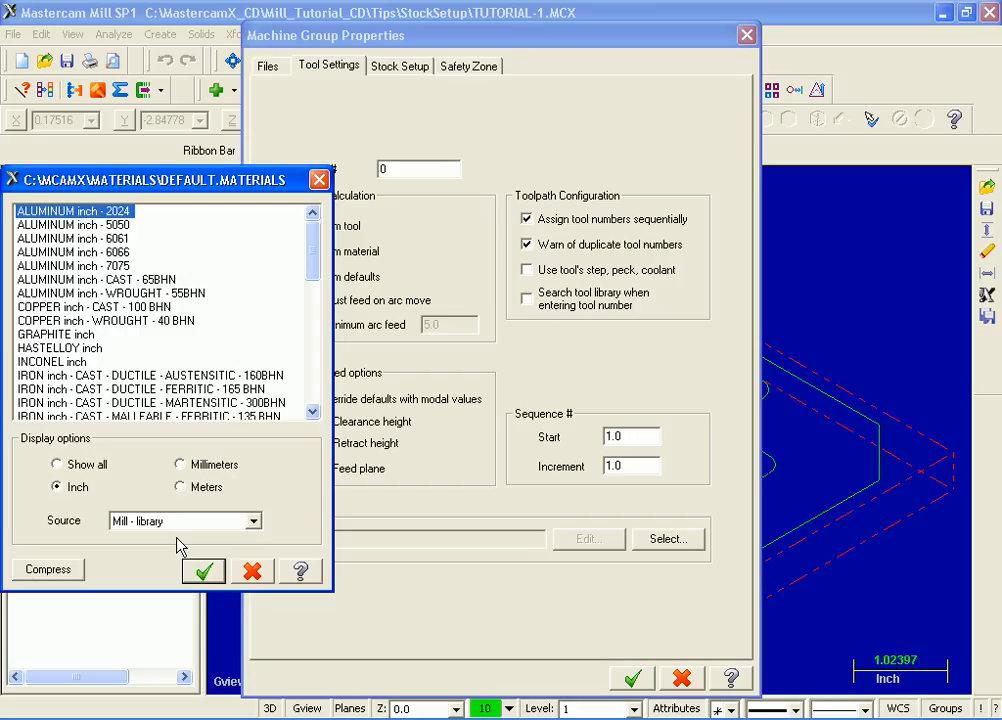
pyautogui.click(135, 242)
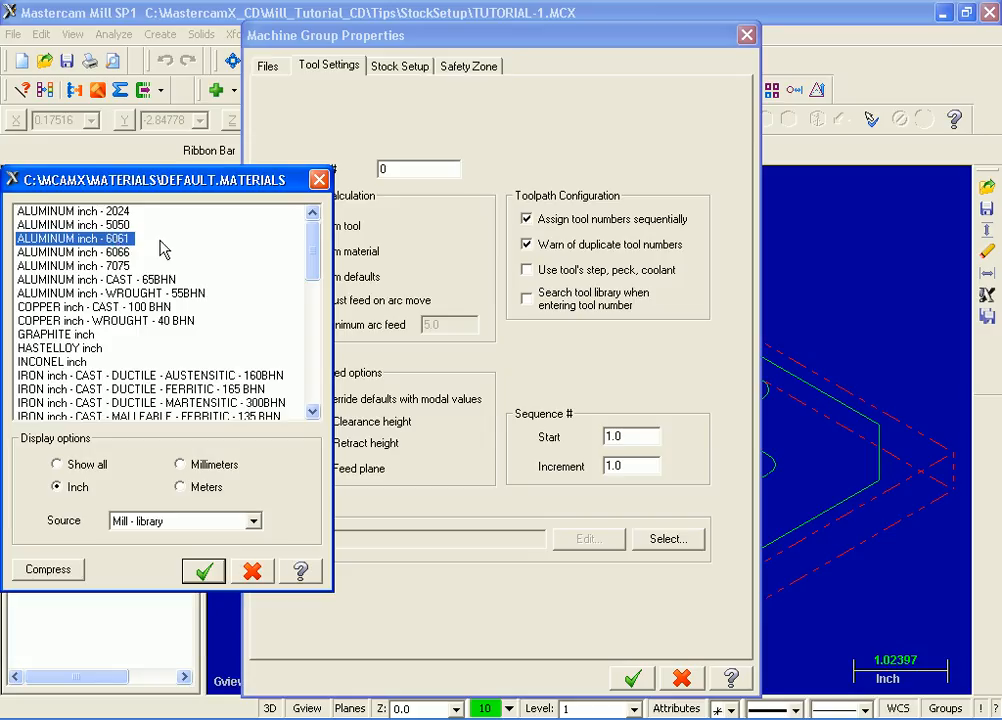
pyautogui.click(216, 579)
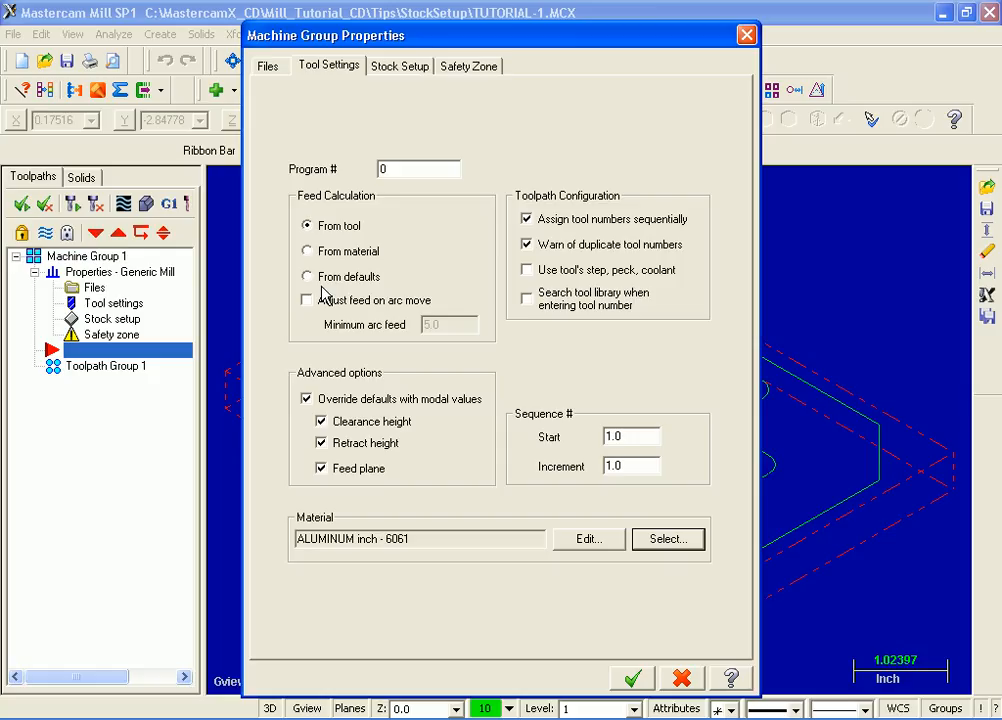
# Move the stock origin to the rear upper corner of the block, apply it and check the stock's placement from the top
pyautogui.click(401, 66)
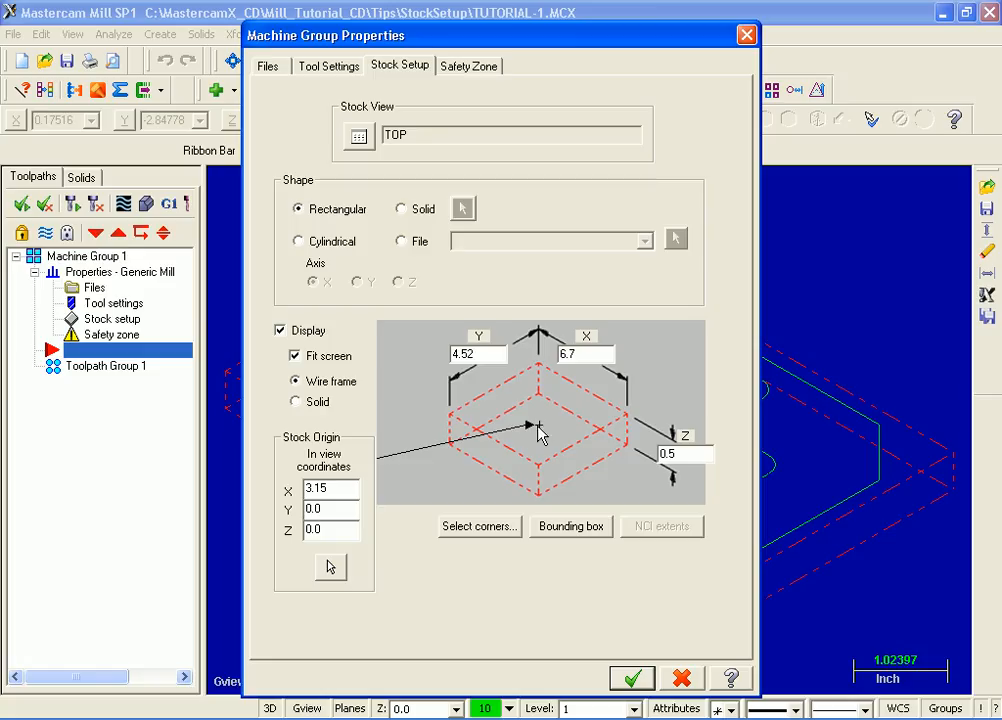
pyautogui.click(539, 370)
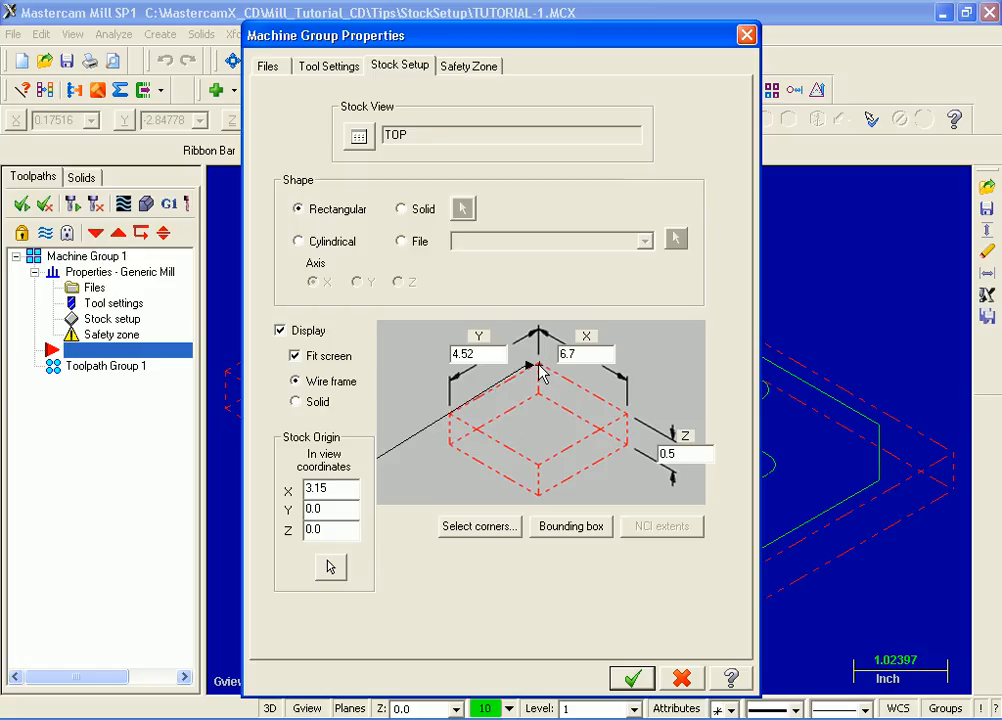
pyautogui.click(633, 680)
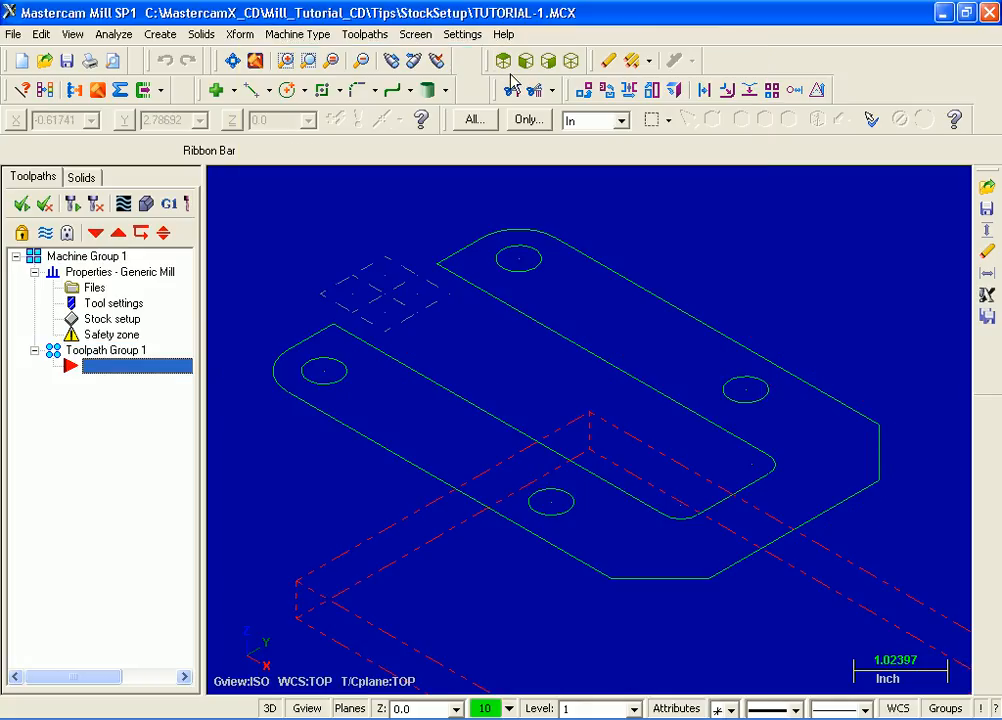
pyautogui.click(505, 63)
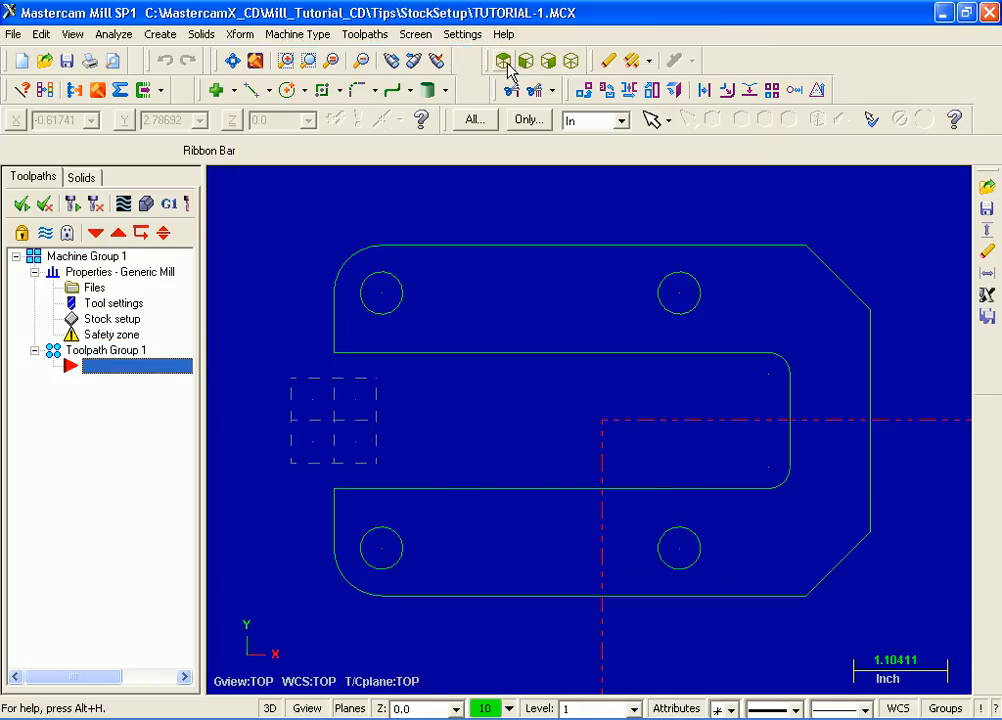
pyautogui.click(233, 63)
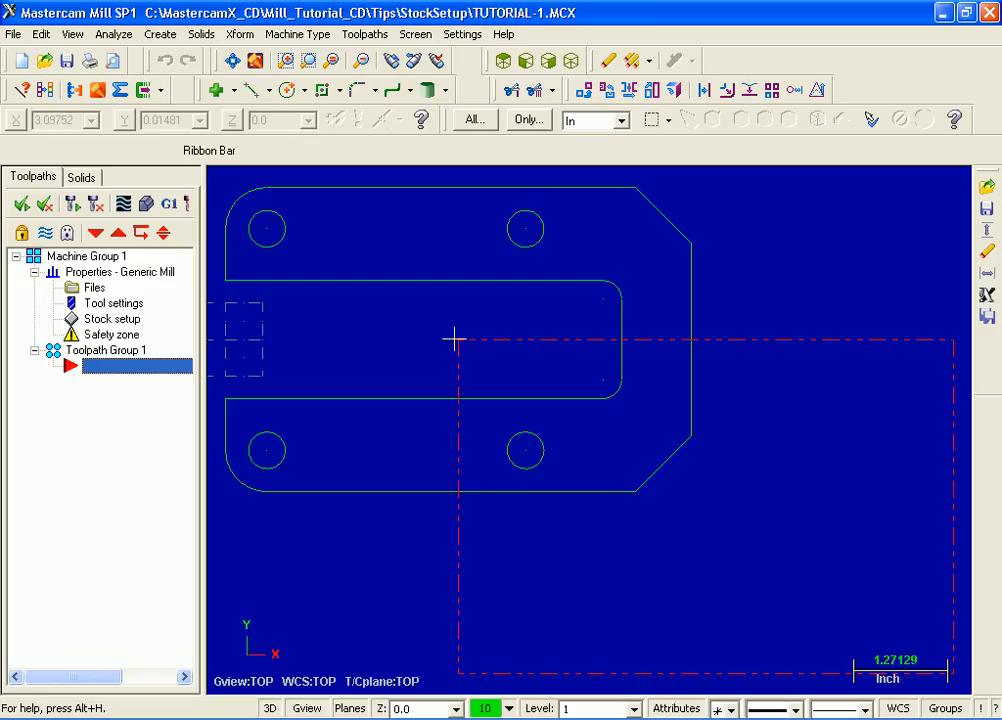
# Return the stock origin to the centre of the block's top face and apply the stock setup
pyautogui.click(100, 321)
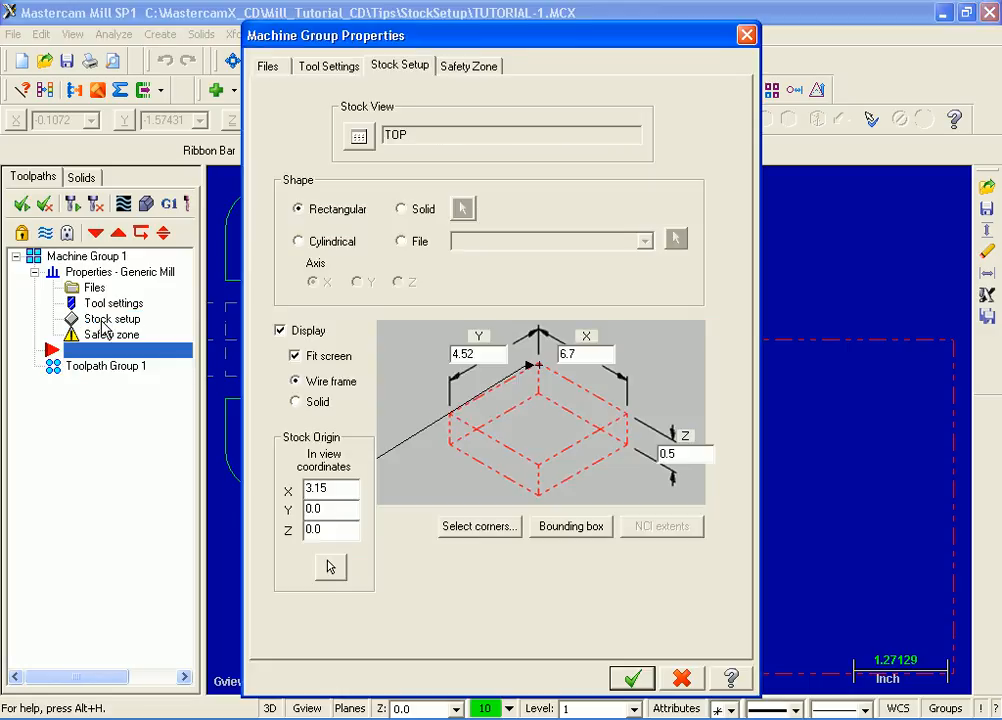
pyautogui.click(542, 431)
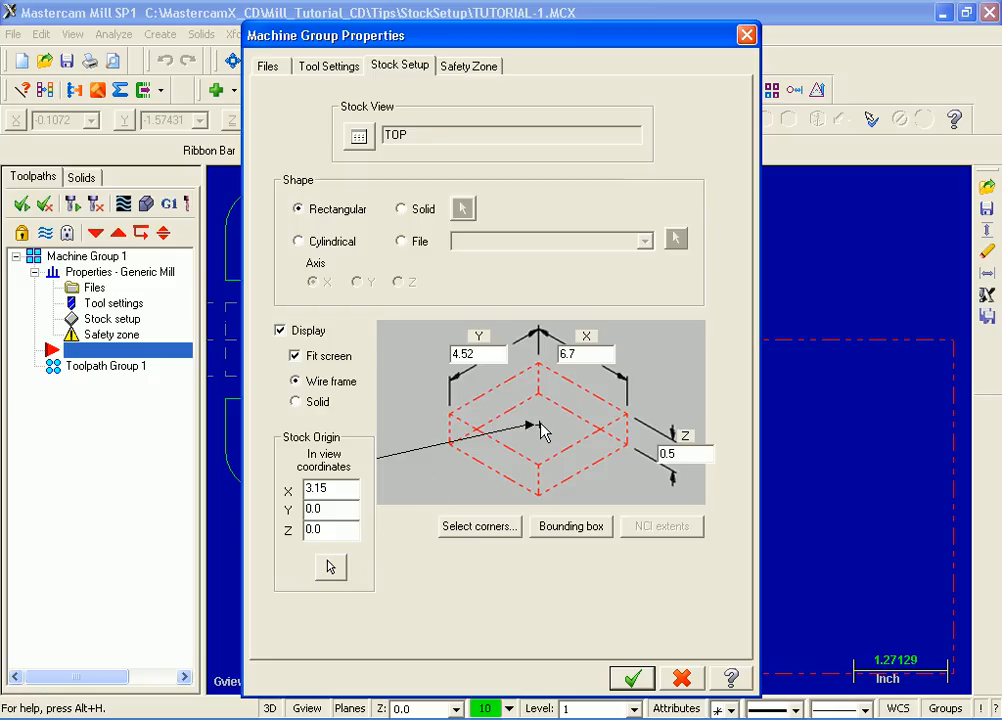
pyautogui.click(630, 680)
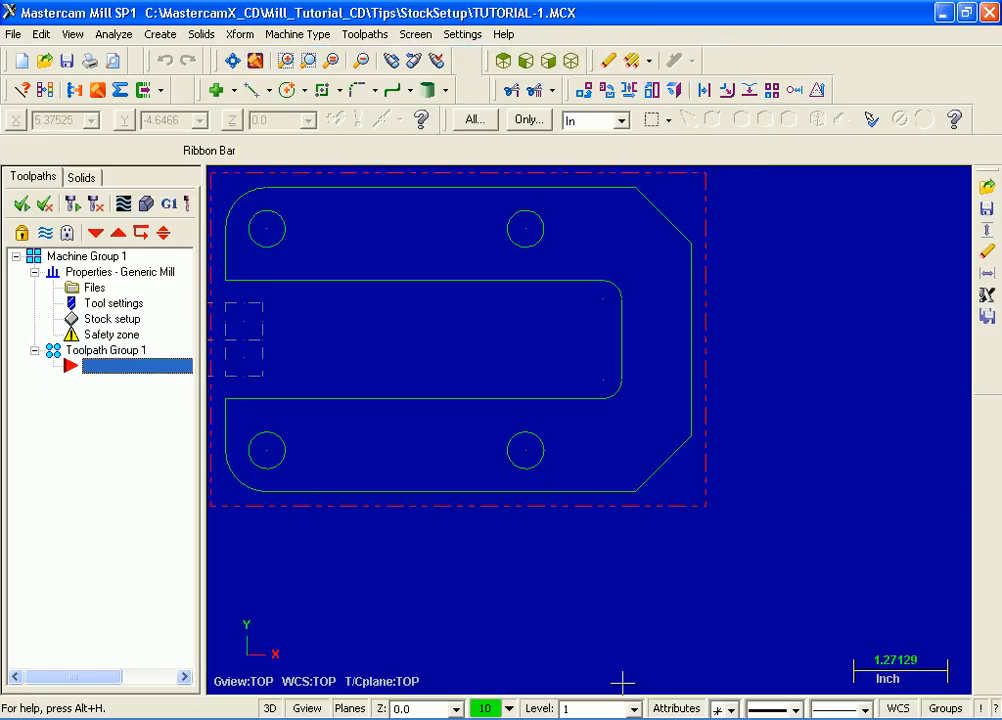
pyautogui.click(232, 60)
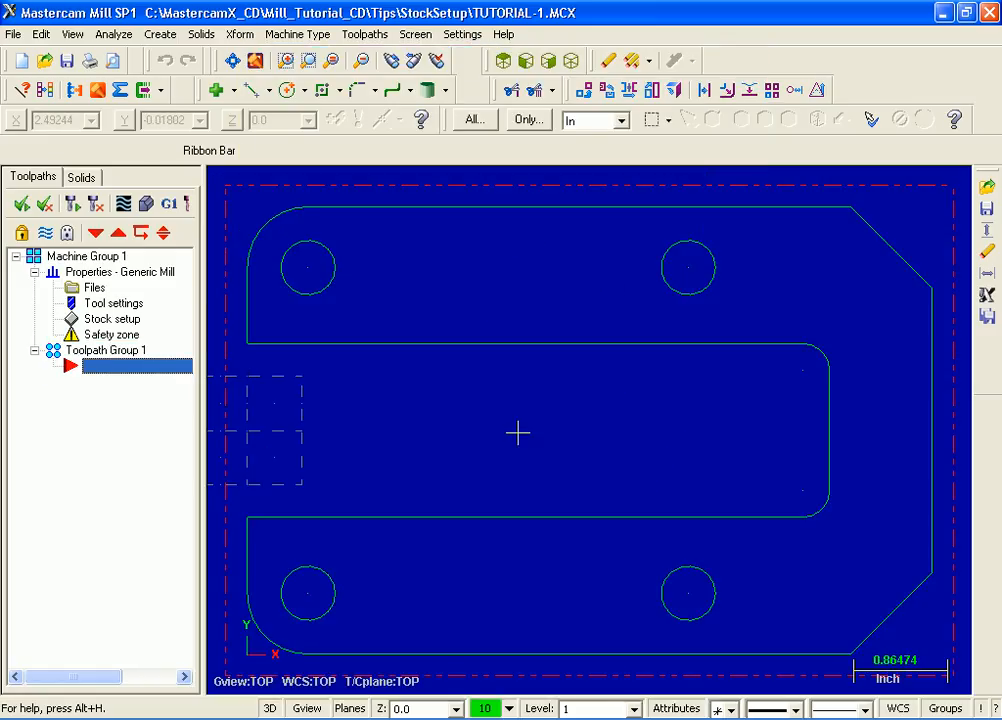